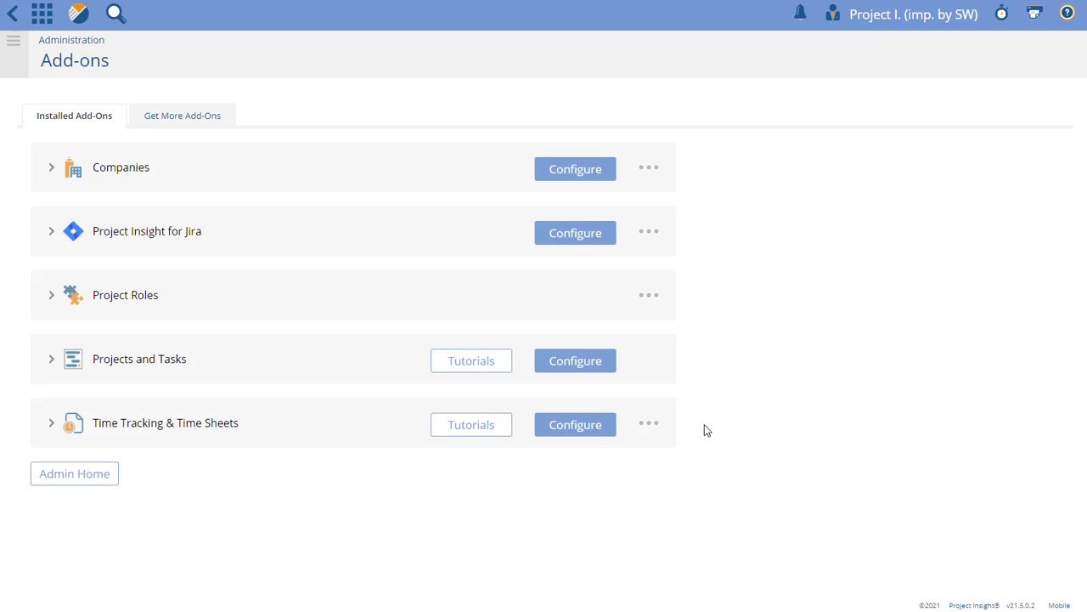
# Turn on the One Jira Epic sync option in the Project Insight for Jira settings
pyautogui.click(564, 236)
pyautogui.scroll(-2, 803, 222)
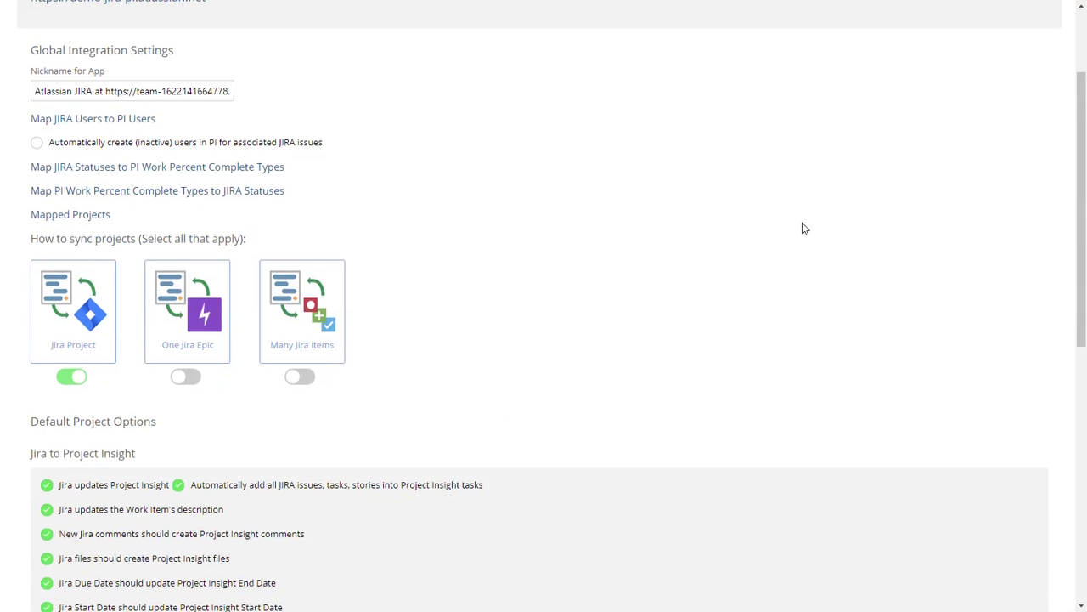
pyautogui.scroll(2, 803, 225)
pyautogui.scroll(-2, 802, 225)
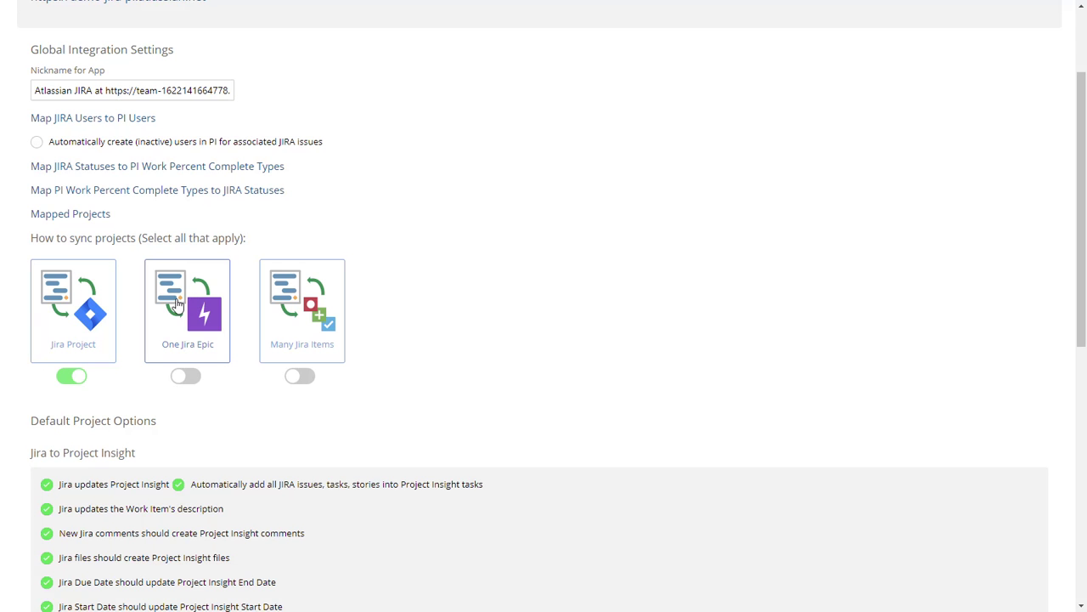
pyautogui.click(184, 379)
# Save the Project Insight for Jira integration settings
pyautogui.scroll(-5, 386, 308)
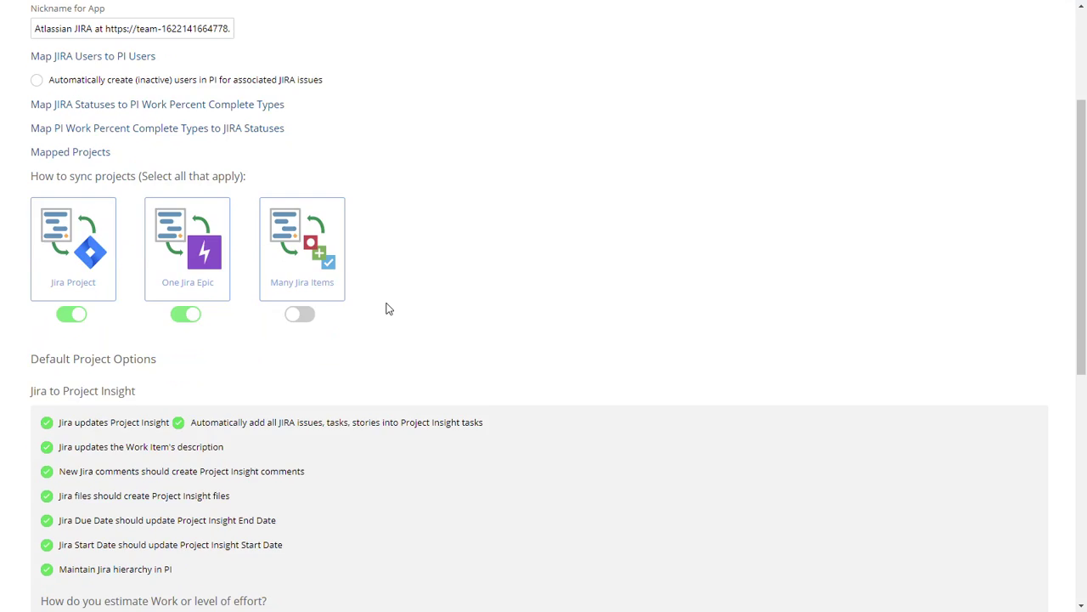
pyautogui.scroll(-2, 384, 323)
pyautogui.middleClick(381, 306)
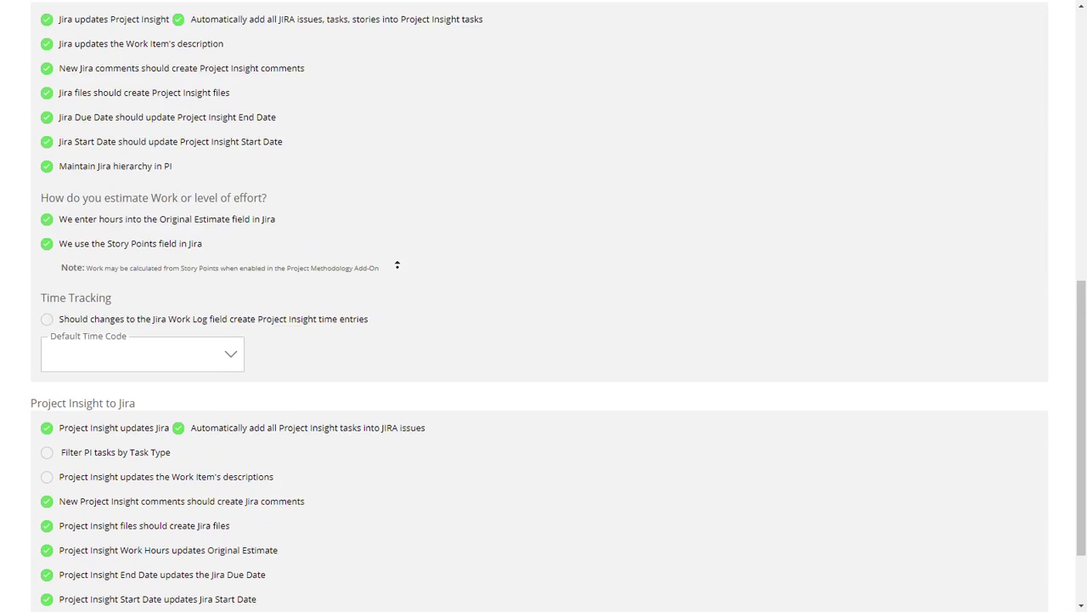
pyautogui.scroll(1, 451, 359)
pyautogui.scroll(-2, 451, 359)
pyautogui.click(245, 311)
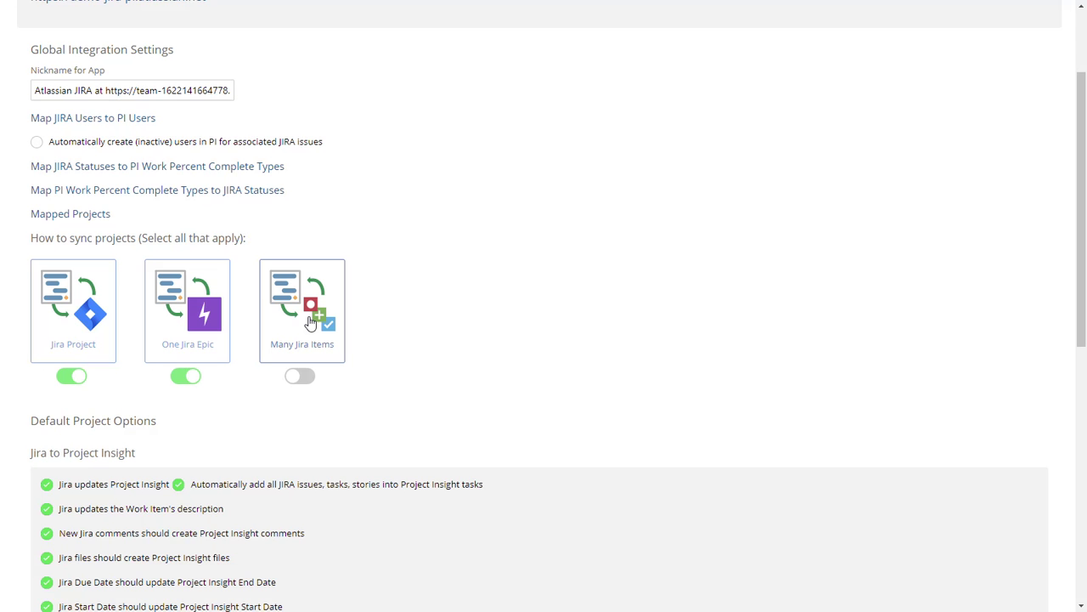
pyautogui.scroll(-5, 447, 350)
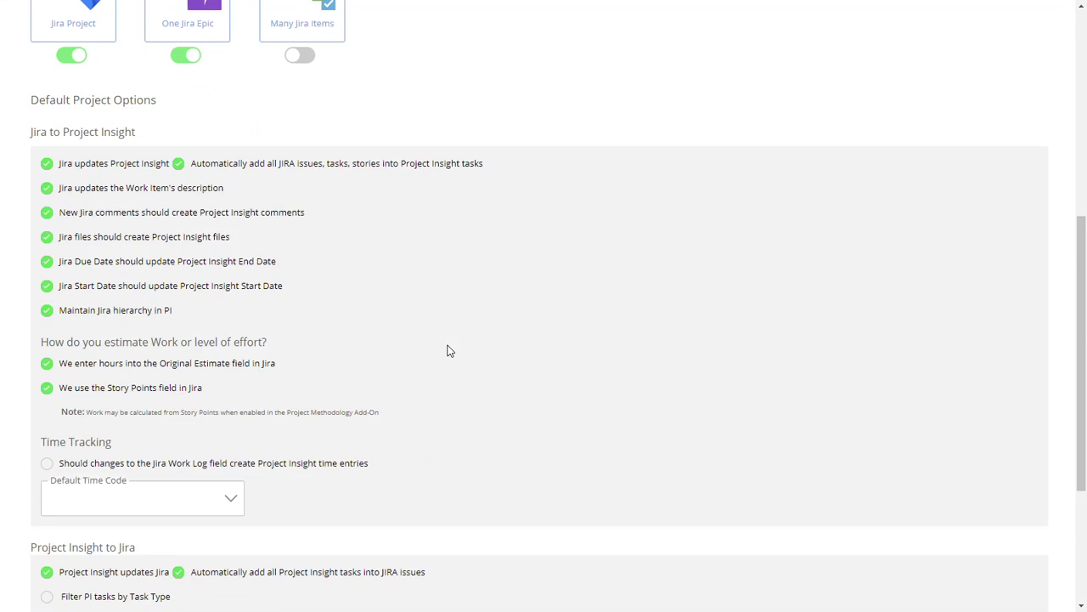
pyautogui.scroll(-2, 449, 351)
pyautogui.click(37, 566)
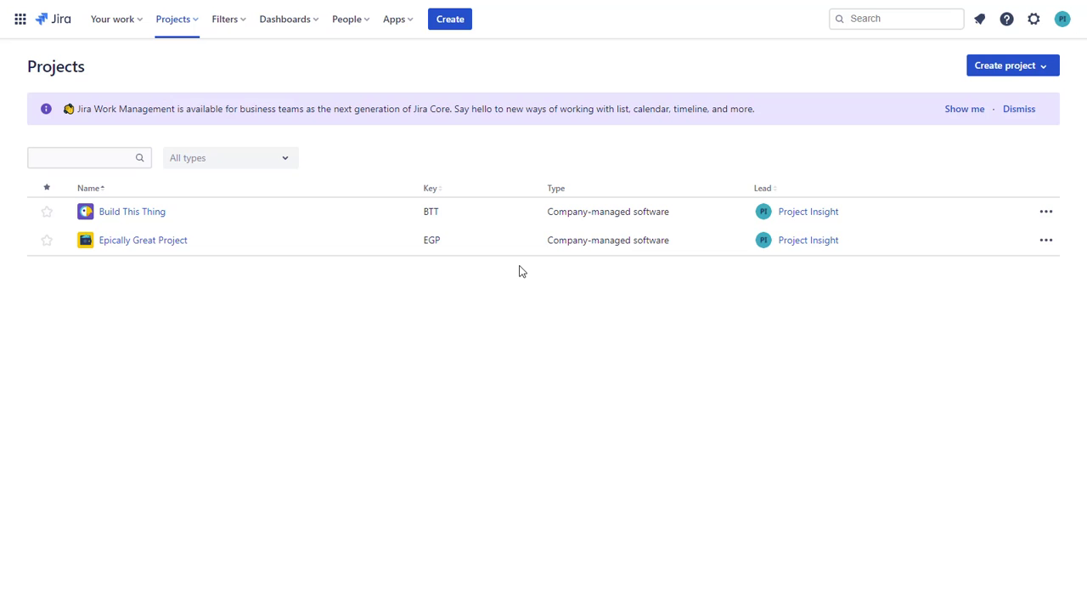
# Go to the Epically Great Project board in Jira and begin creating a new issue
pyautogui.click(134, 241)
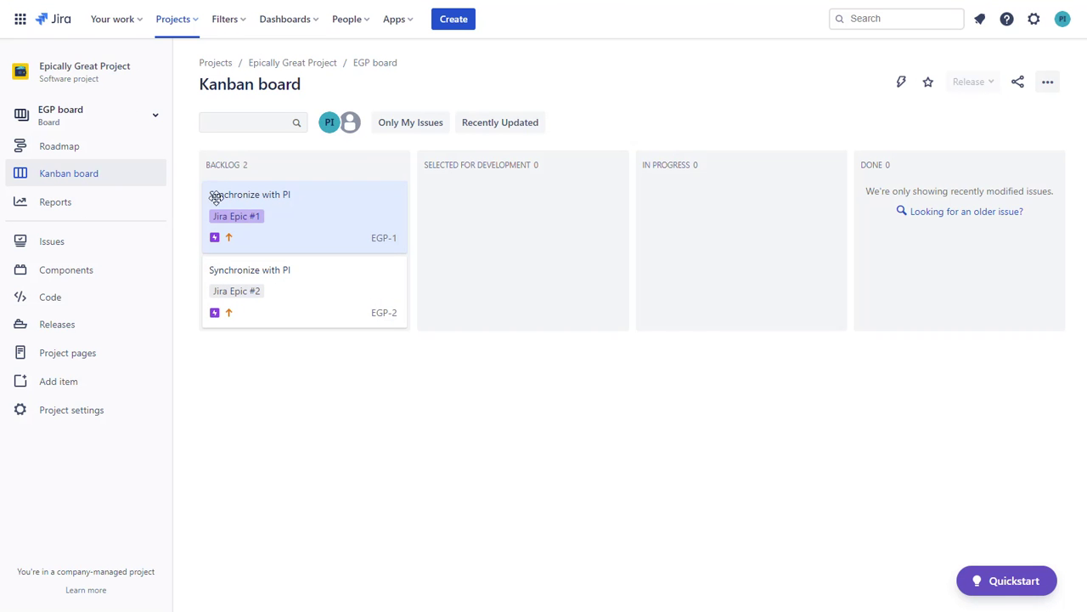
pyautogui.click(450, 19)
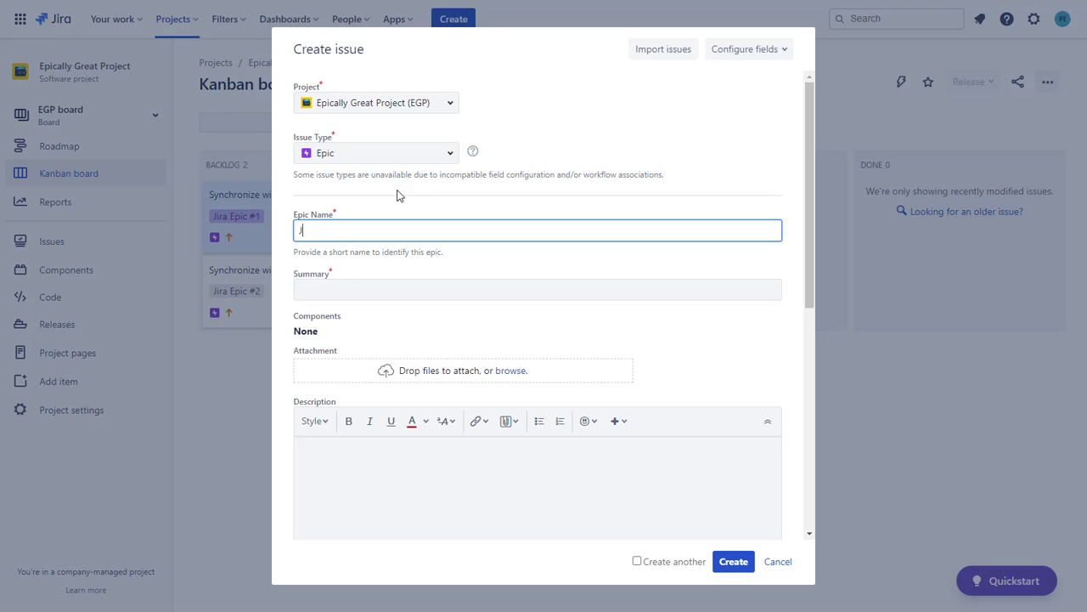
# Create epic 'Jira Epic #3' with summary 'Sync with PI' in Epically Great Project
pyautogui.write('Jira Epic')
pyautogui.press('BackSpace')
pyautogui.press('BackSpace')
pyautogui.press('BackSpace')
pyautogui.write('pic')
pyautogui.click(386, 296)
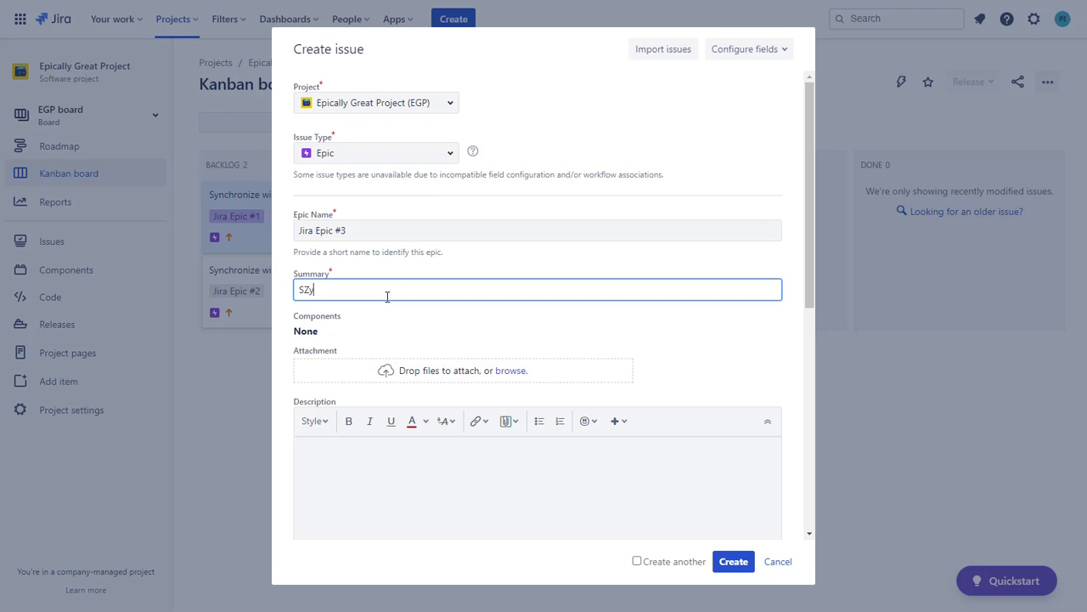
pyautogui.write('Syn c wwith PI')
pyautogui.click(732, 561)
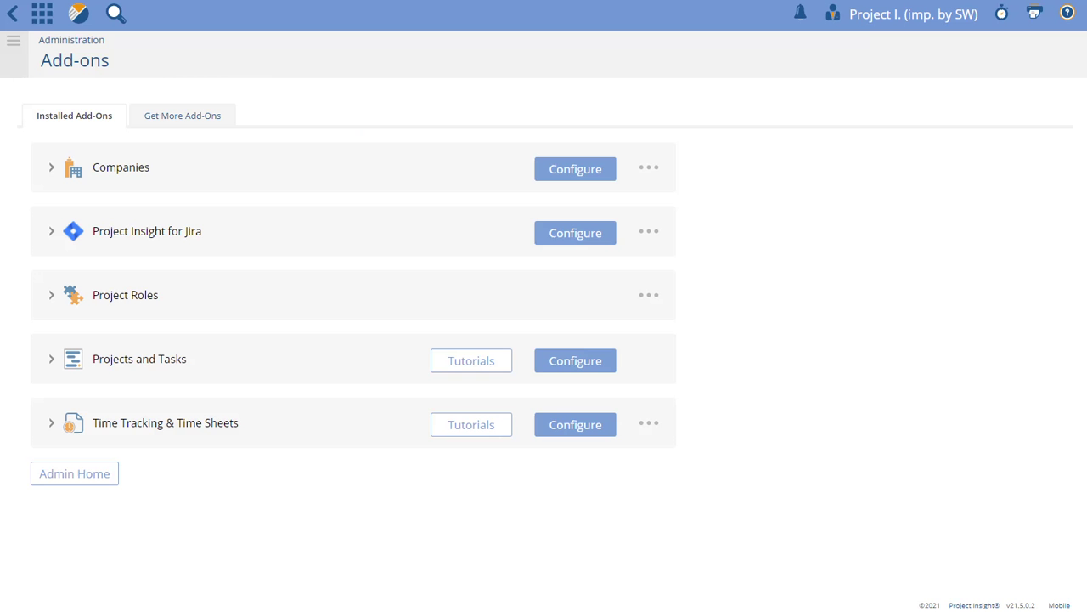
# Open the 'Sync with Jira Epic #1' project from the Projects list and show its administration options
pyautogui.click(41, 17)
pyautogui.click(61, 72)
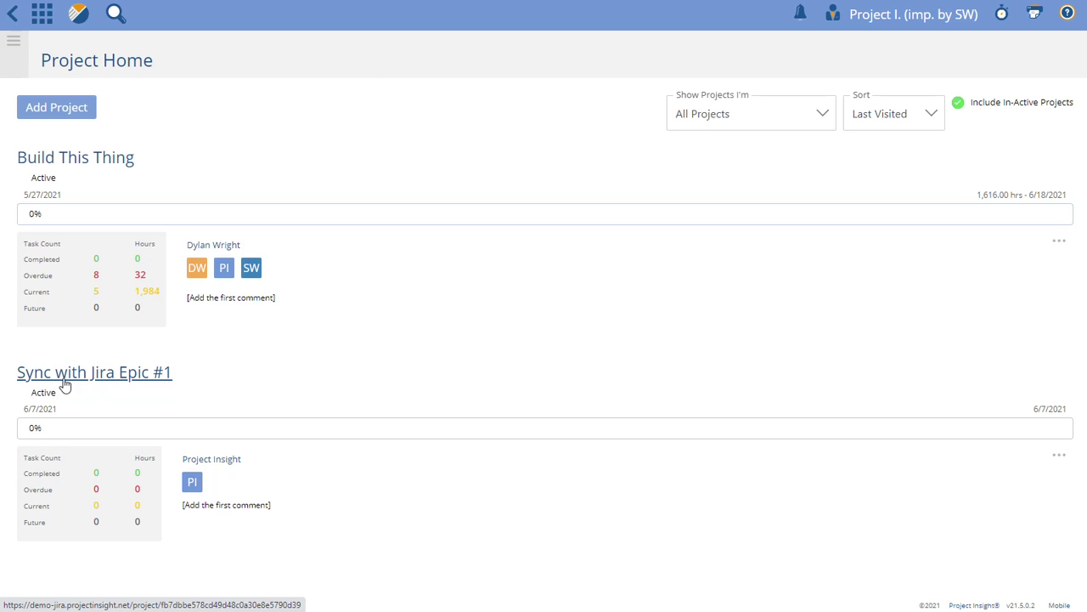
pyautogui.click(91, 383)
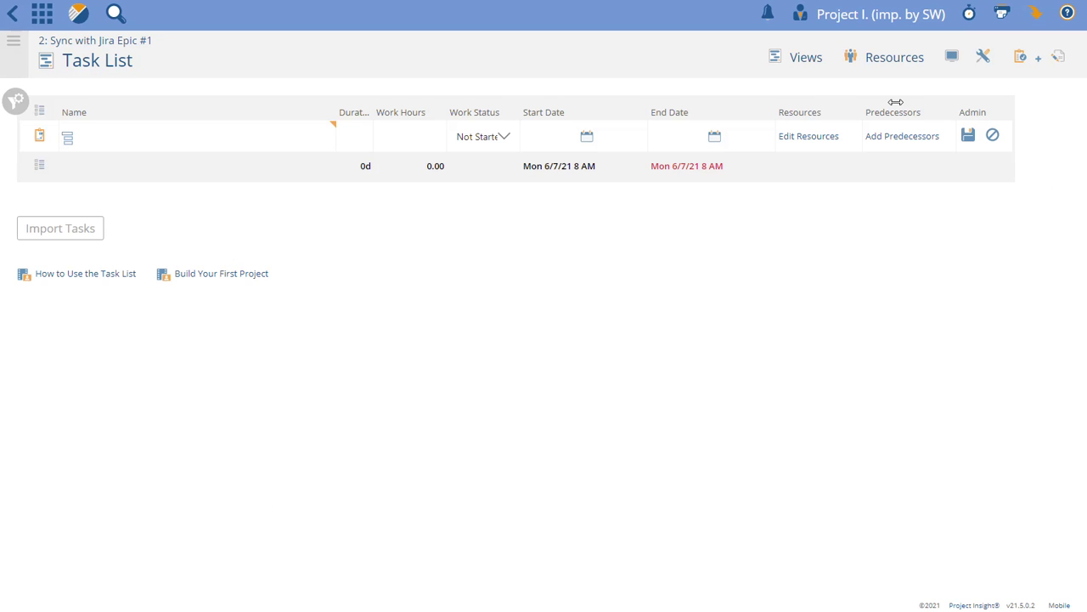
pyautogui.click(1060, 62)
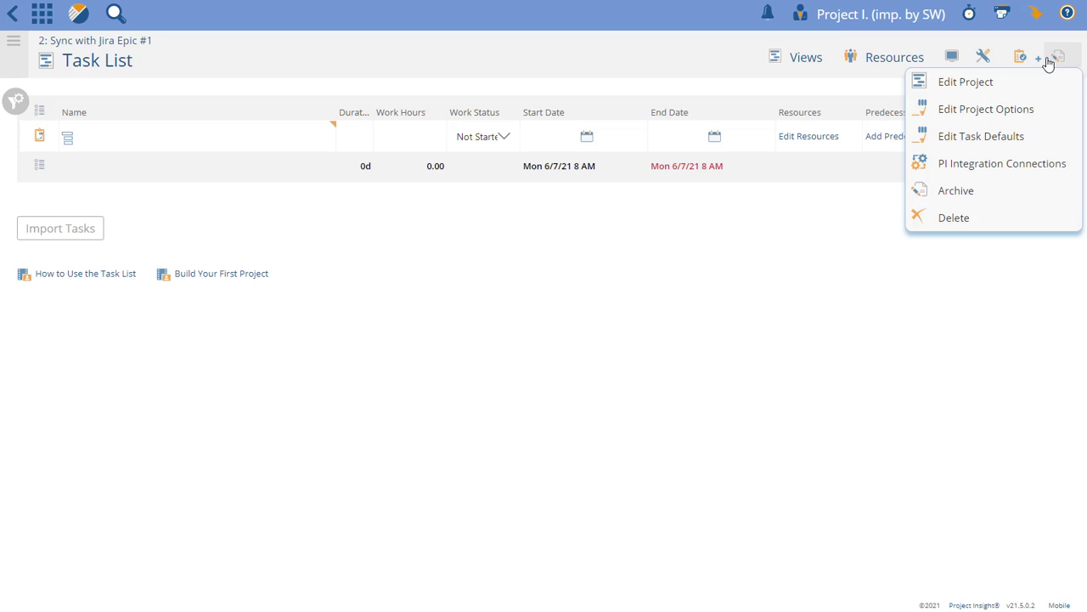
# Go to PI Integration Connections and pick the Project Insight for Jira connection
pyautogui.click(990, 167)
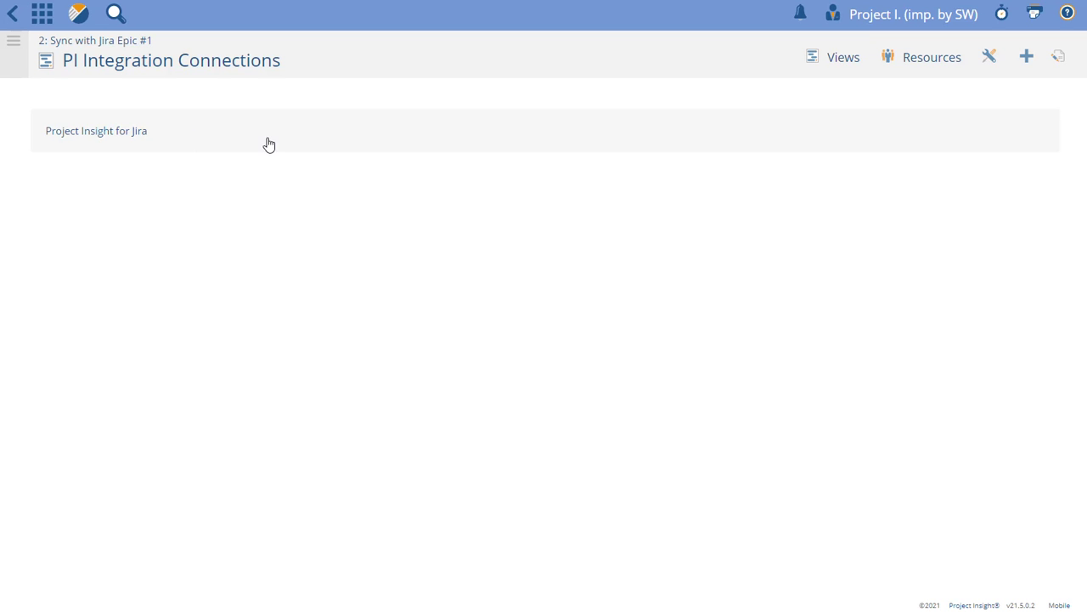
pyautogui.click(88, 138)
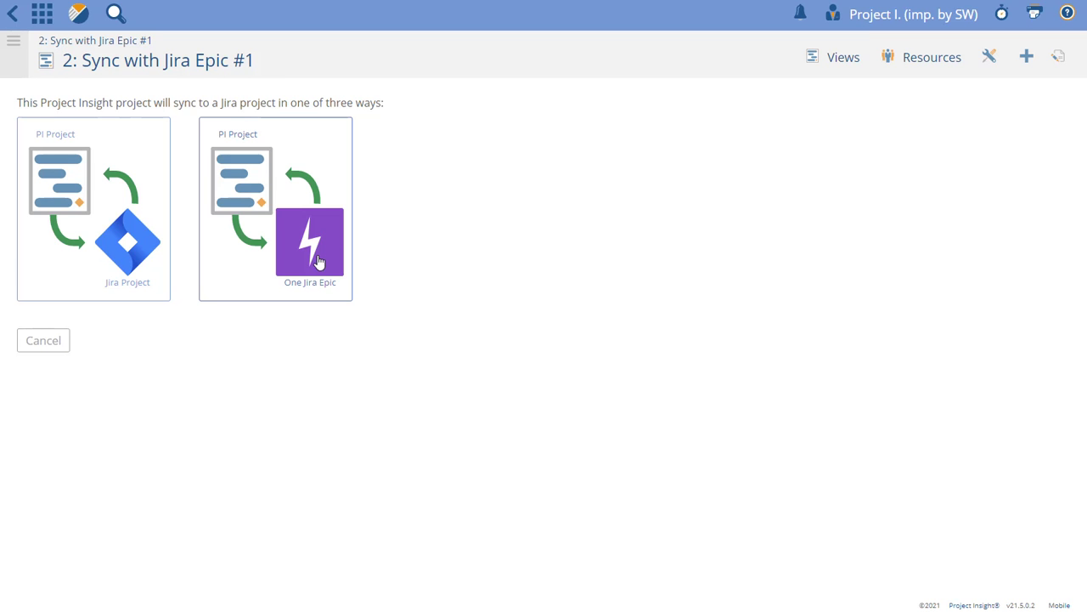
# Connect via One Jira Epic to Epically Great Project (EGP), epic Synchronize with PI (EGP-1)
pyautogui.click(290, 163)
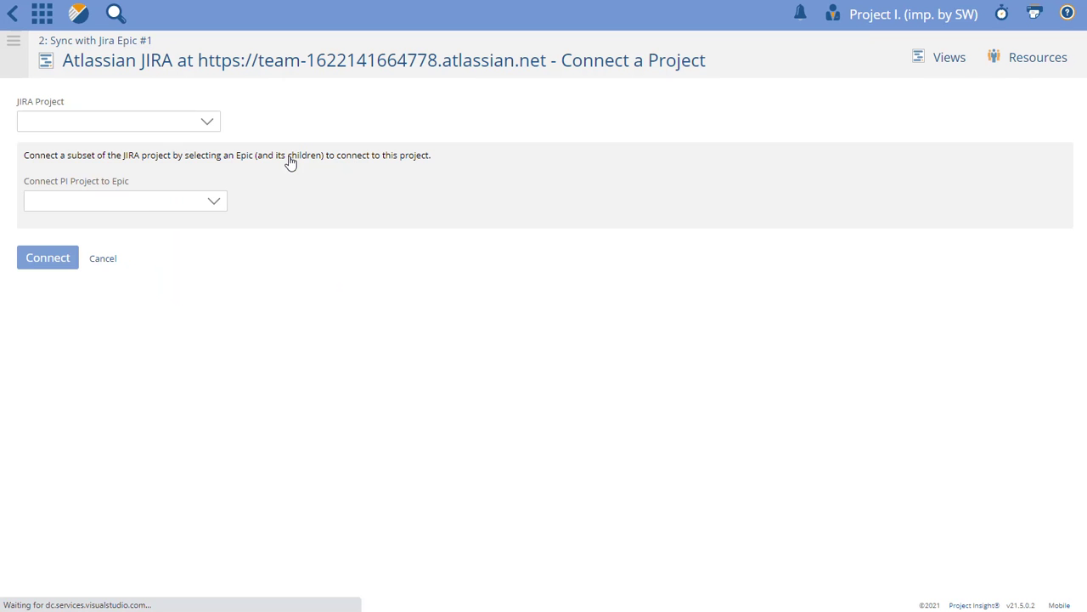
pyautogui.click(198, 134)
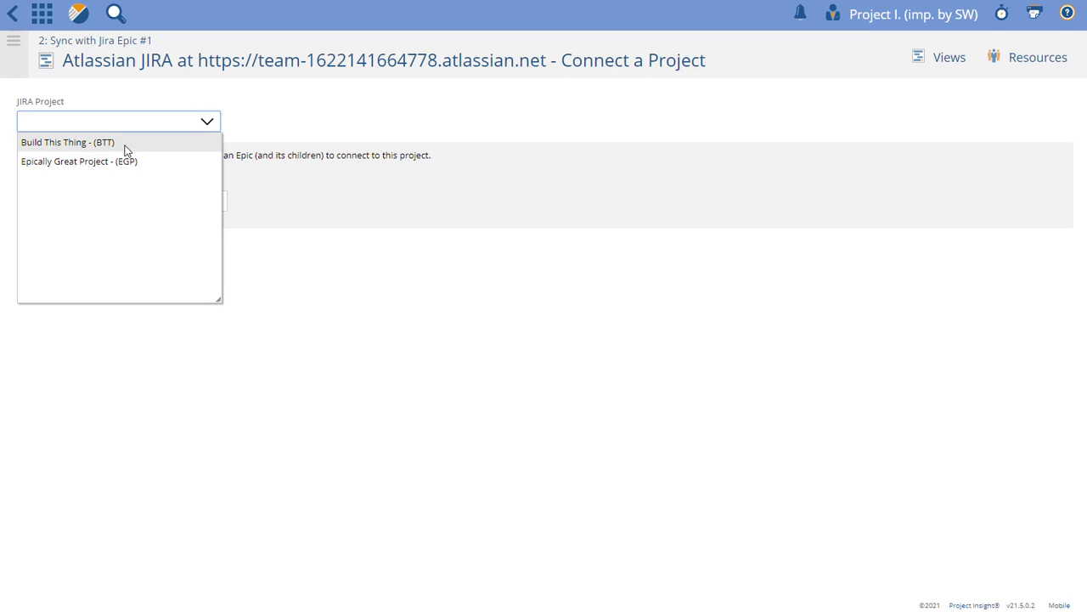
pyautogui.click(60, 163)
pyautogui.click(114, 202)
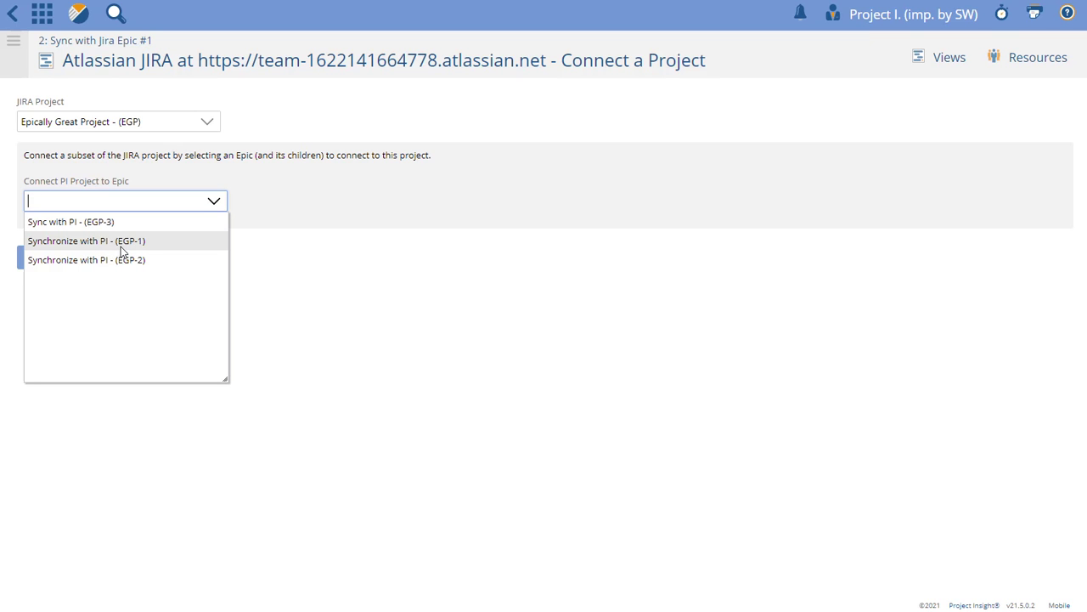
pyautogui.click(126, 245)
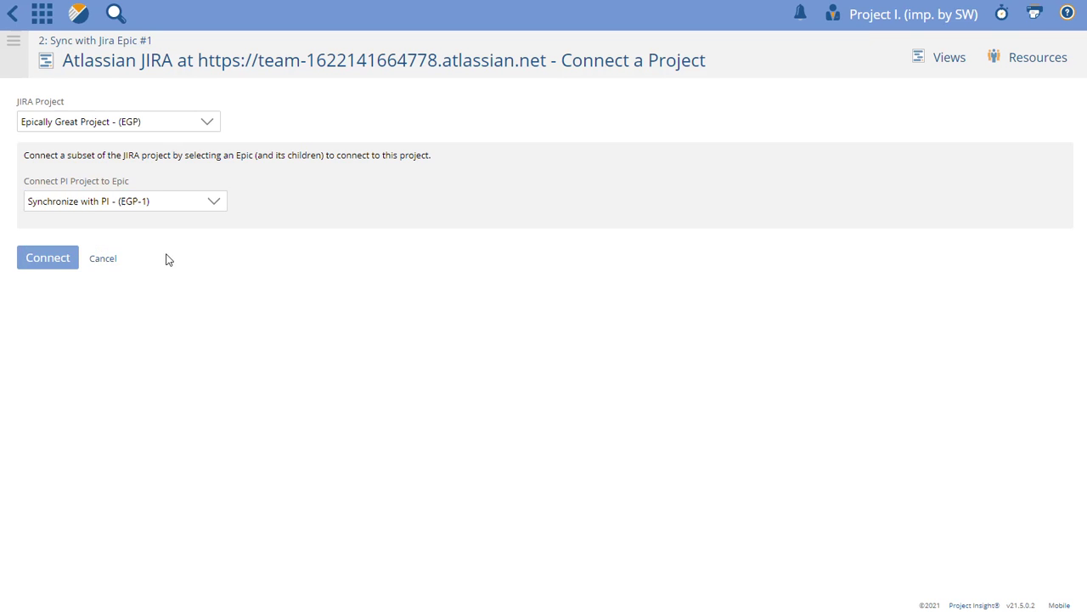
pyautogui.click(49, 259)
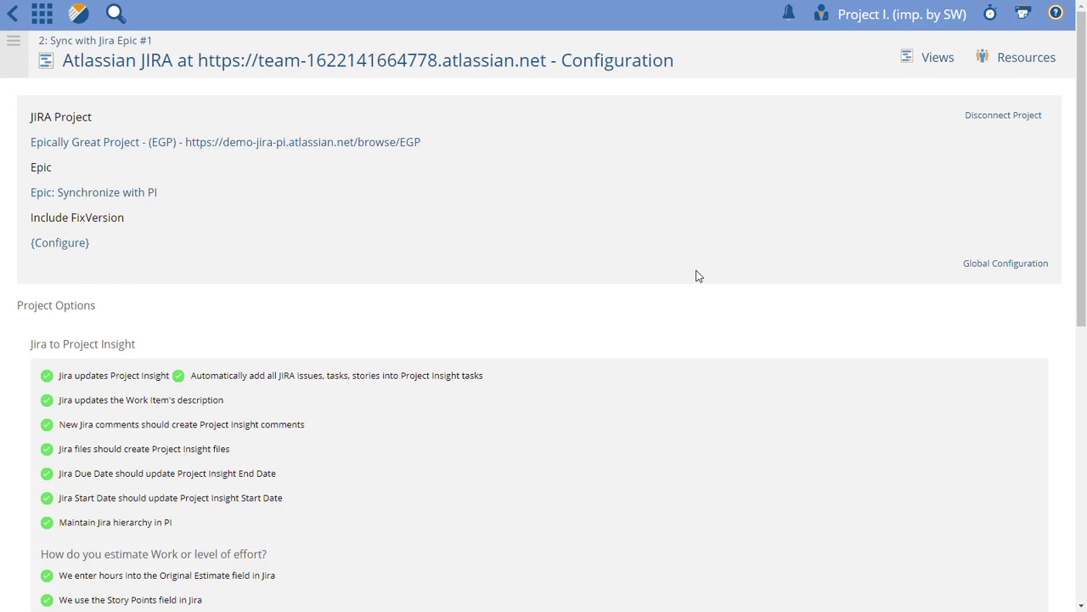
pyautogui.scroll(-3, 508, 218)
pyautogui.scroll(3, 508, 219)
pyautogui.scroll(-6, 514, 189)
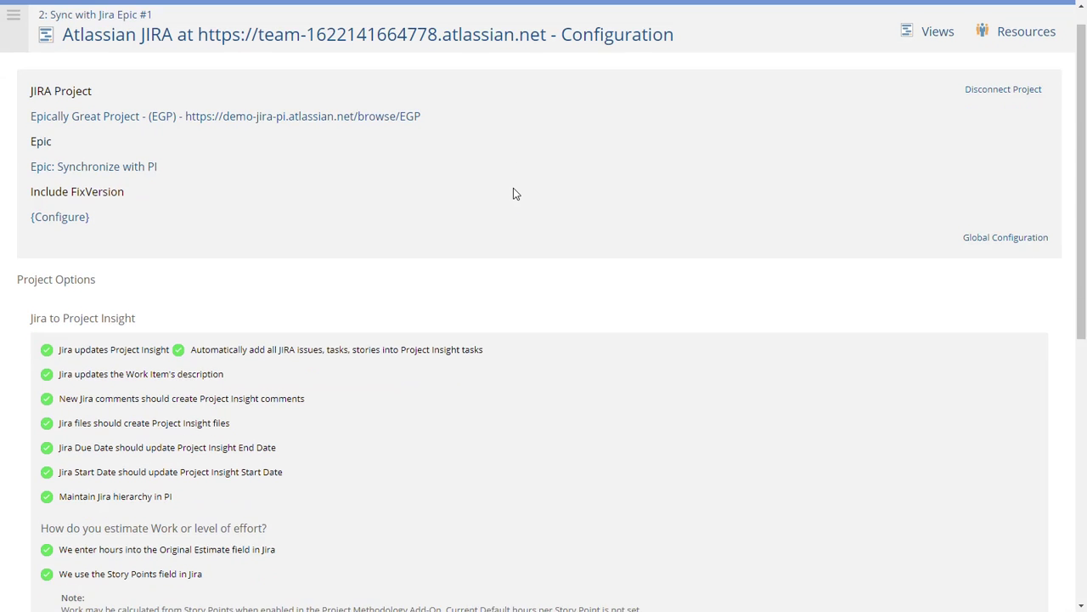
pyautogui.scroll(6, 513, 194)
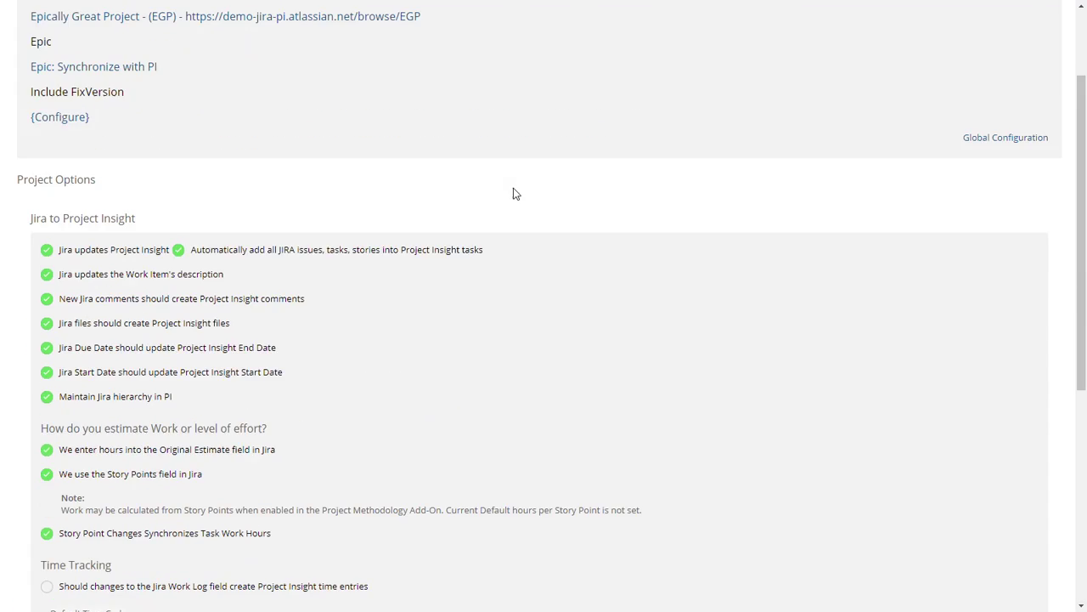